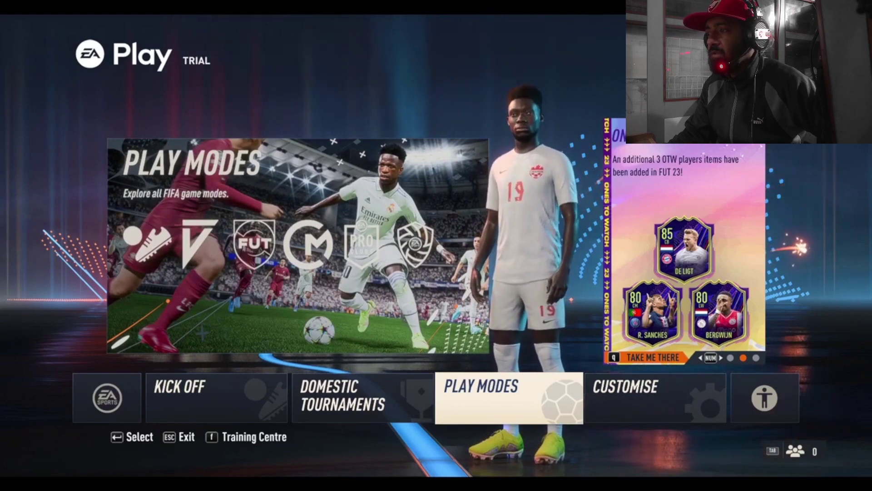
Step: Move to Customise on the home bar and open its Settings page
key("Right")
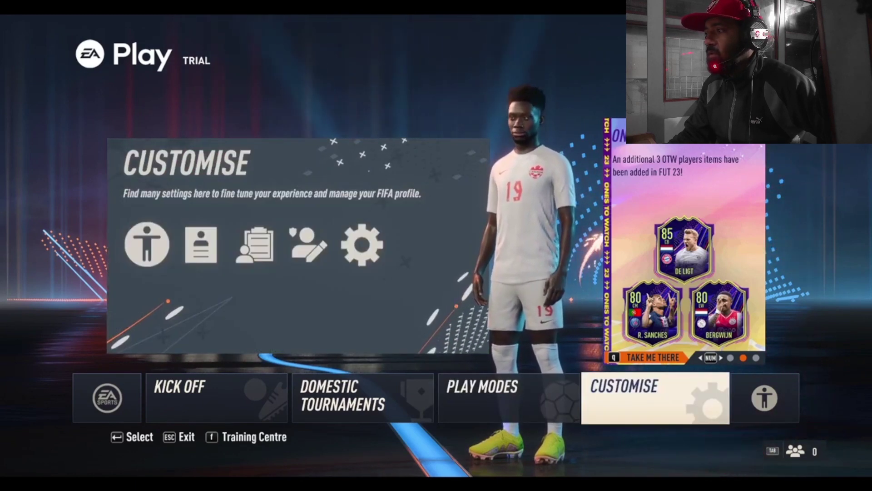
key("Return")
key("Return")
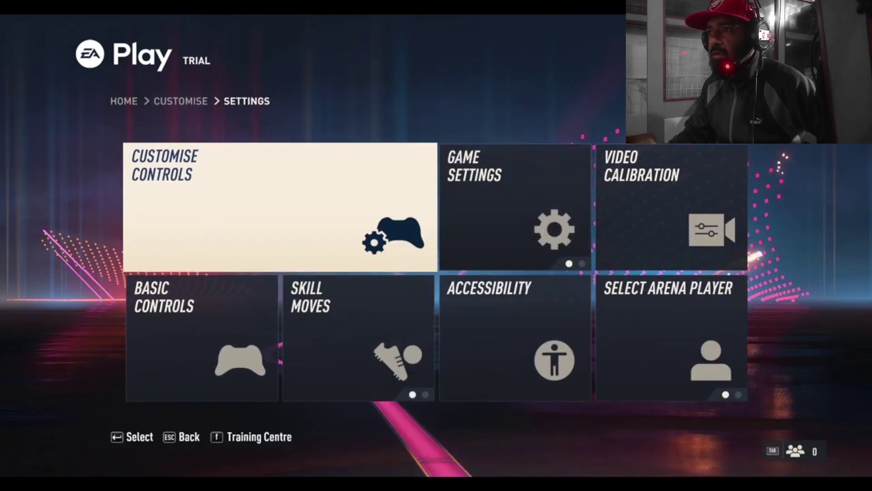
Step: In Controller Settings, toggle Control Device to Keyboard + Mouse and back to Keyboard Only
key("Return")
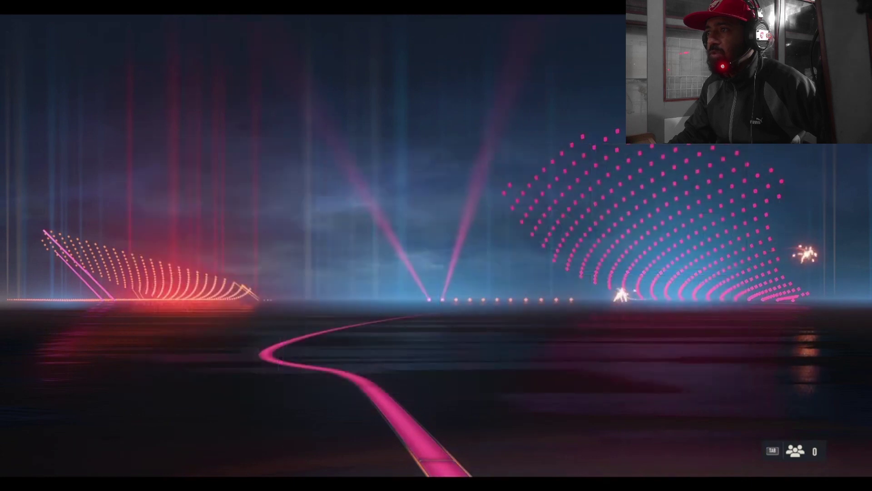
key("Up")
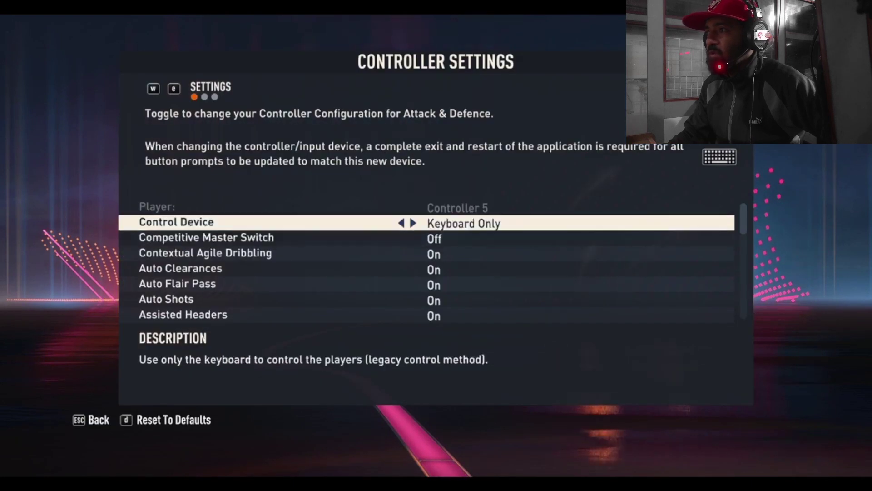
key("Right")
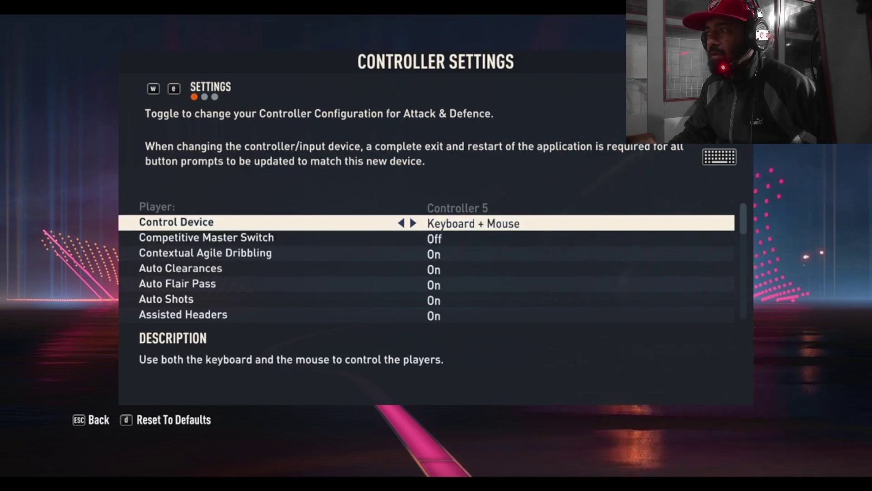
key("Left")
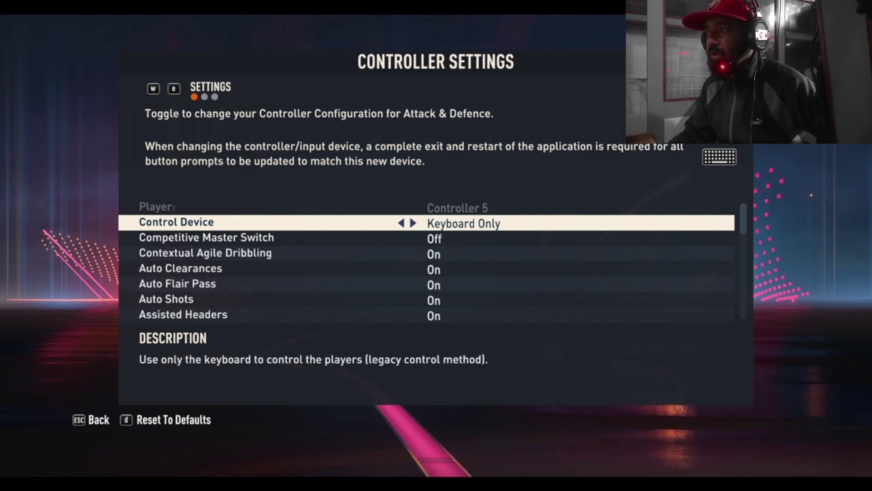
key("Down")
key("Down")
key("Down")
key("Down")
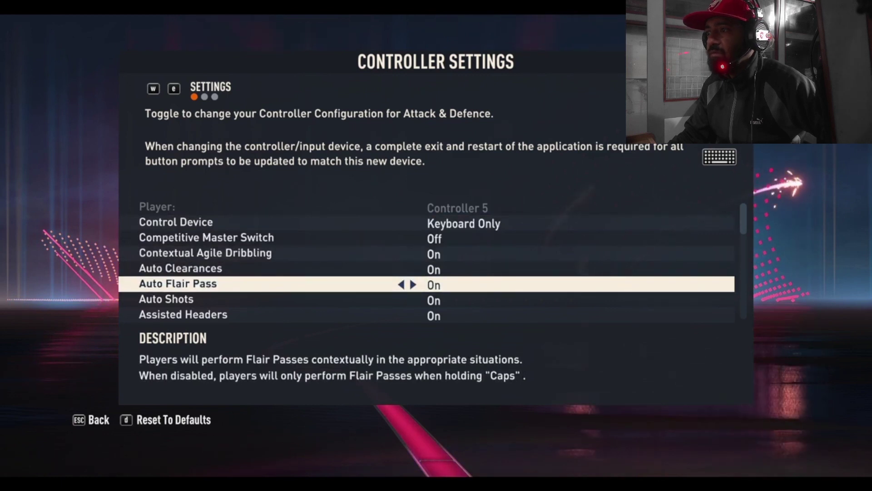
key("Up")
key("Up")
key("Up")
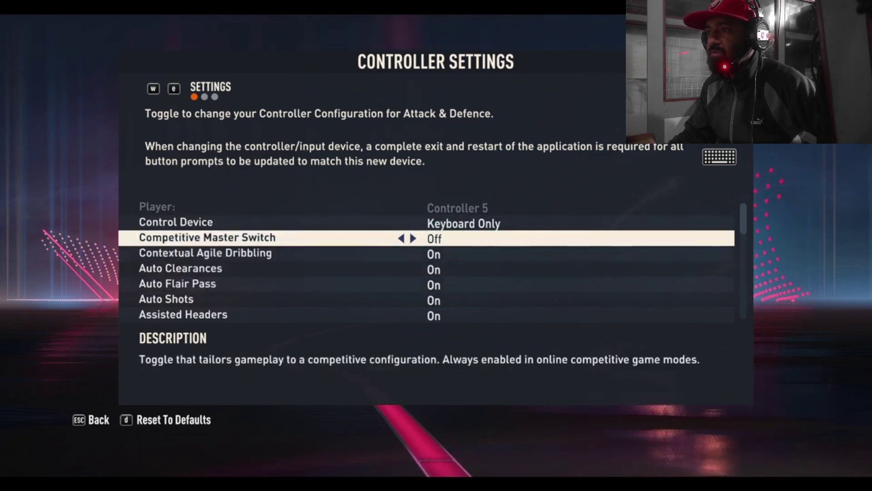
key("Right")
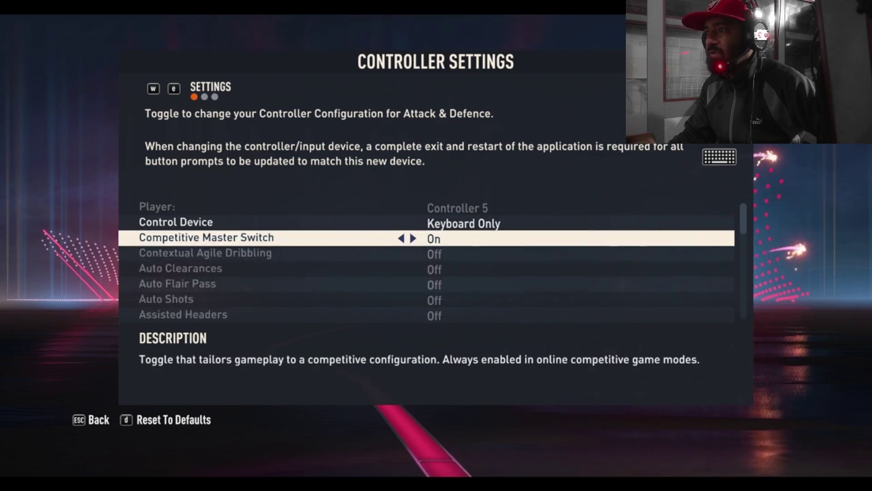
key("Left")
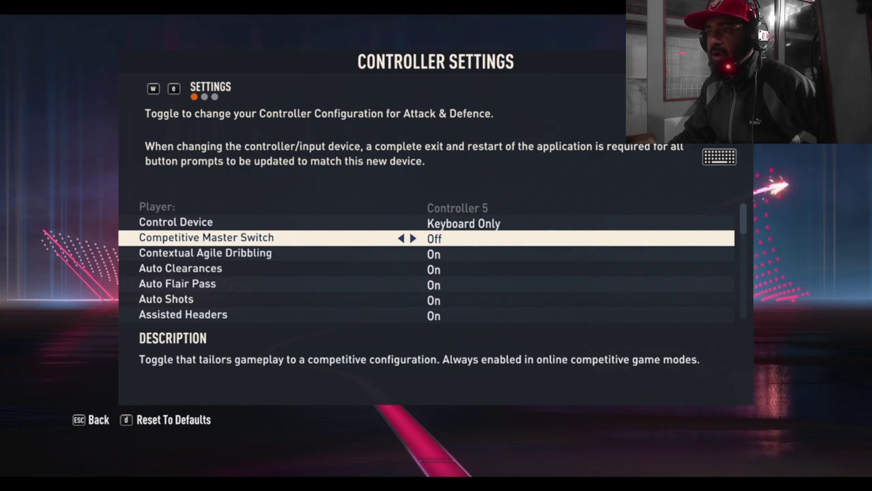
key("Down")
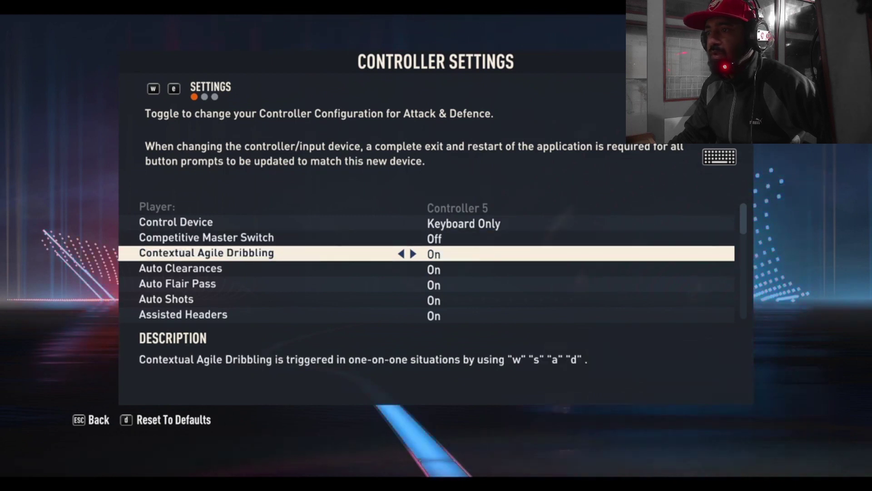
key("Down")
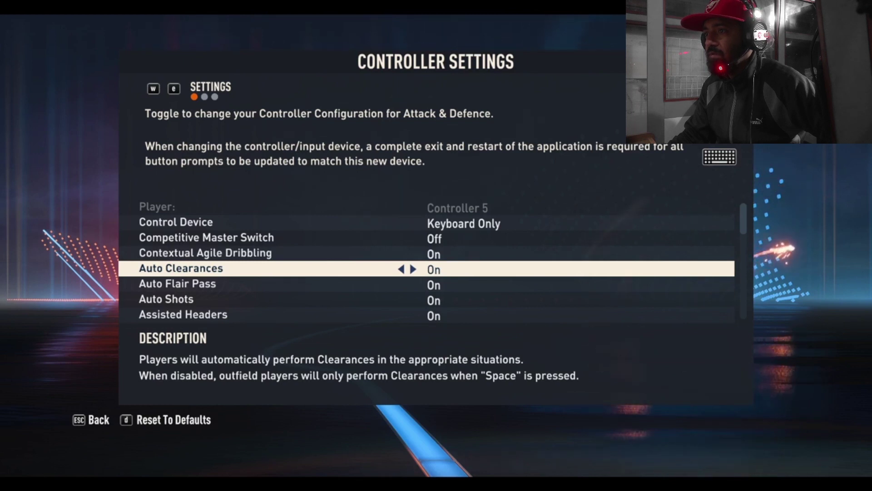
key("Right")
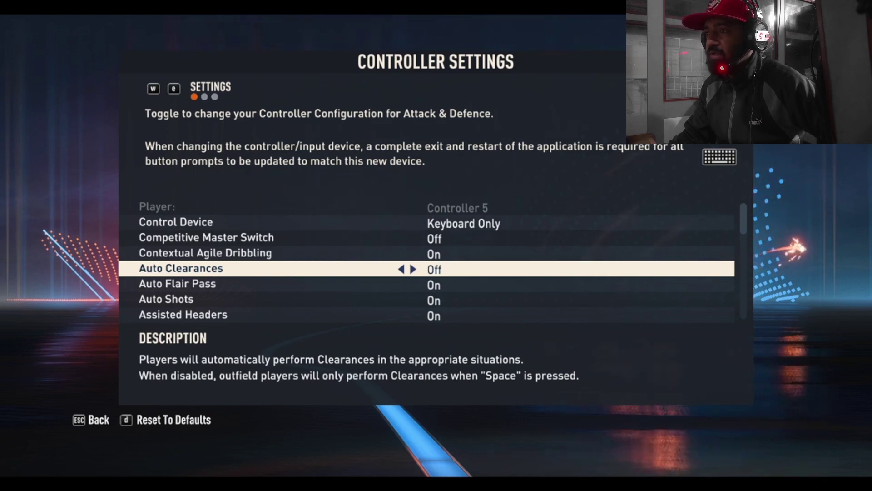
key("Left")
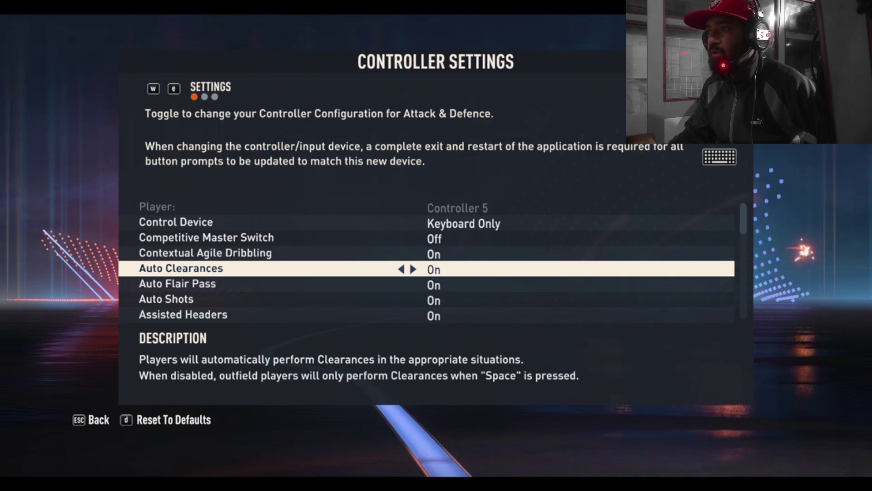
key("Down")
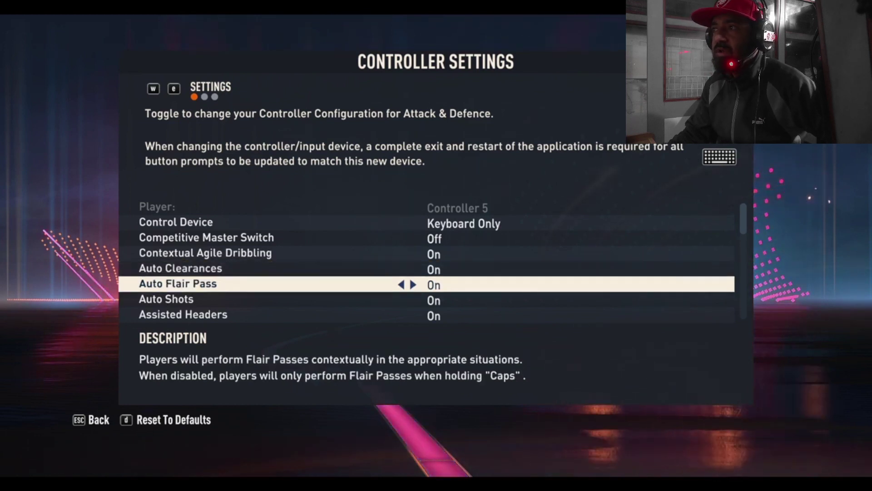
Step: Keep Jockey on Assisted and set Defending back to Tactical Defending
key("Down")
key("Down")
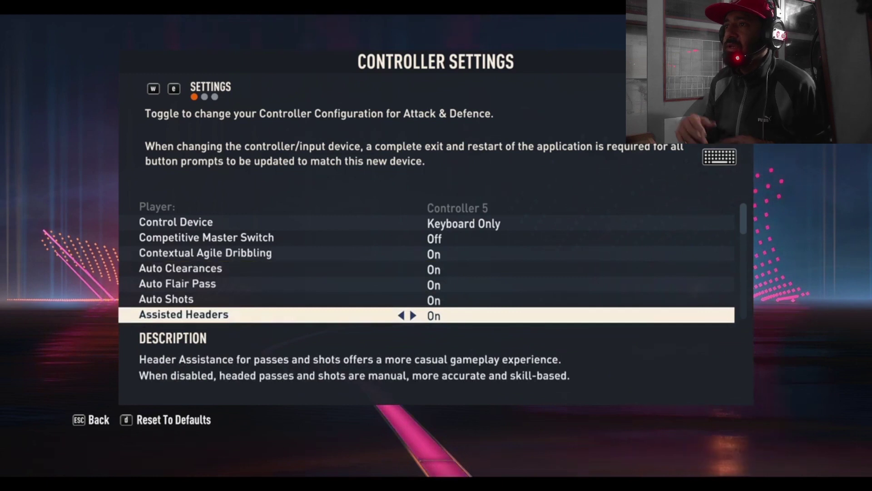
key("Down")
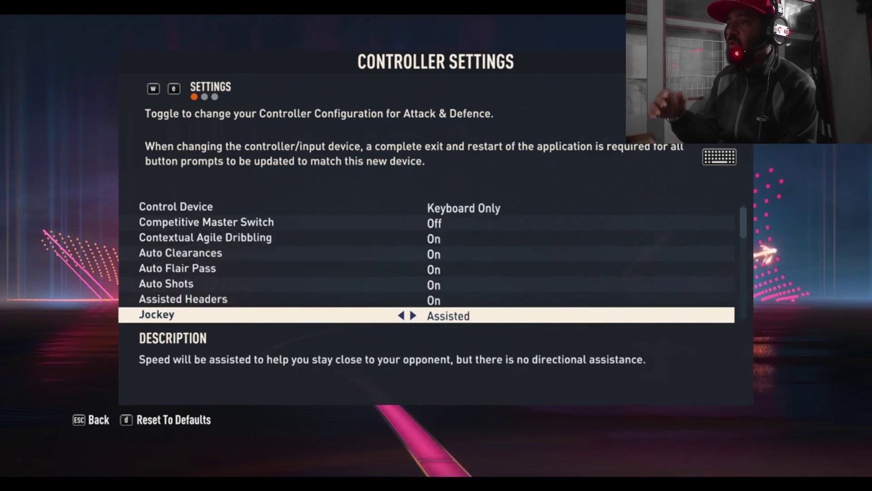
key("Right")
key("Left")
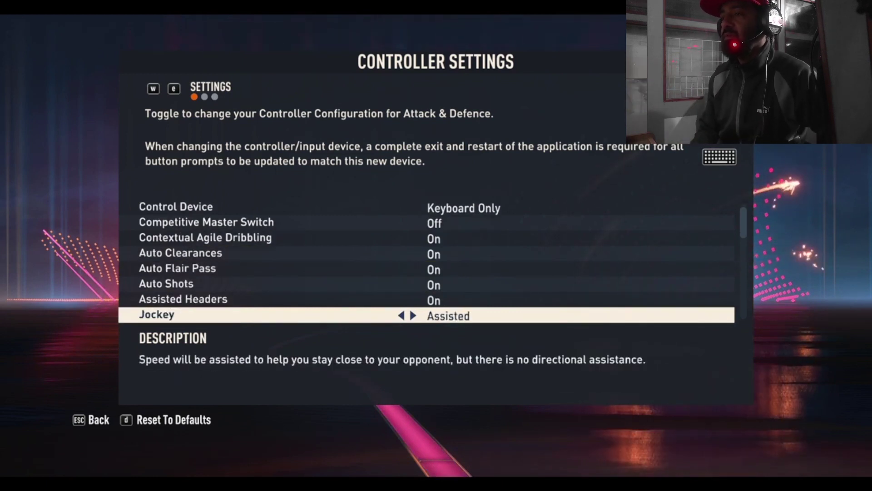
key("Down")
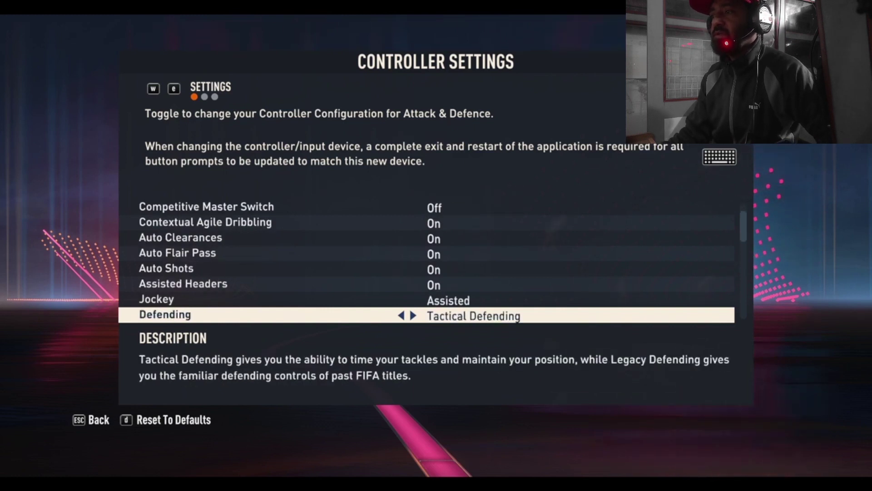
key("Left")
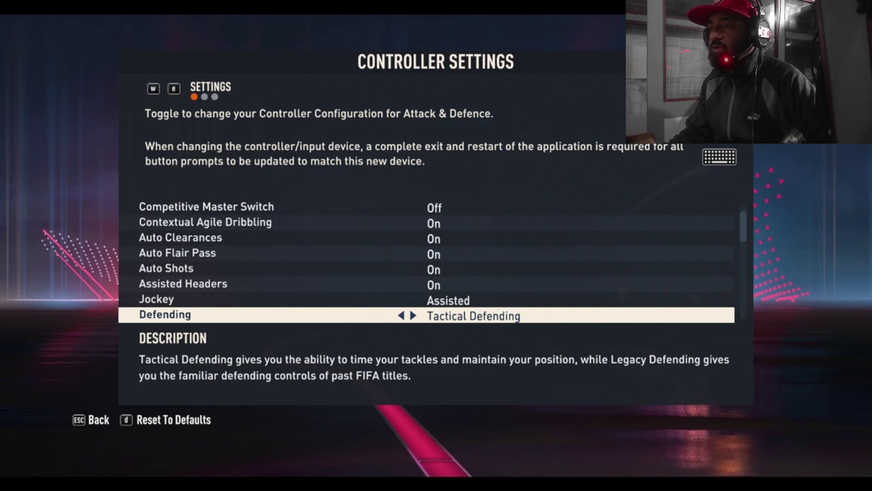
Step: Cycle Through Pass Assistance through its levels, including Manual, and settle on Semi
key("Down")
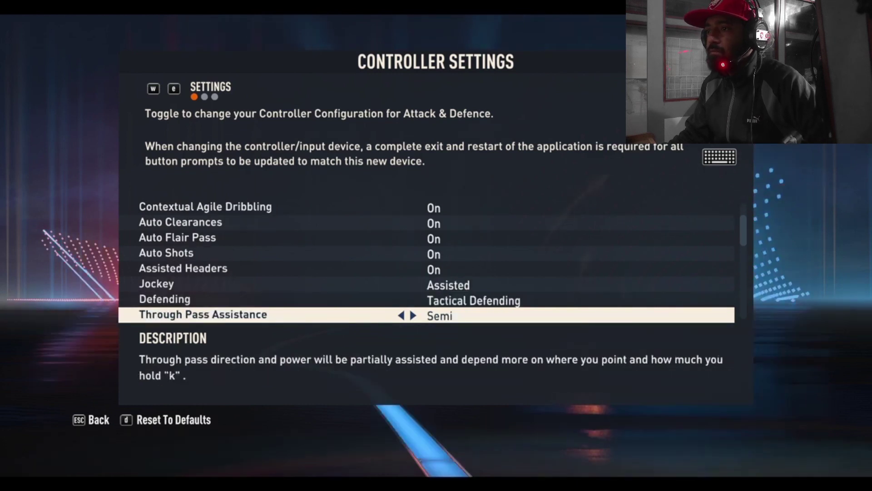
key("Left")
key("Left")
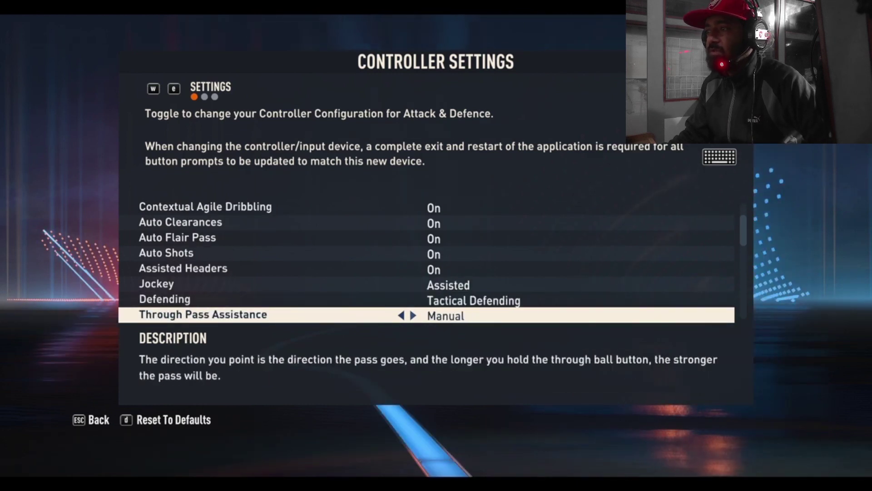
key("Left")
key("Left")
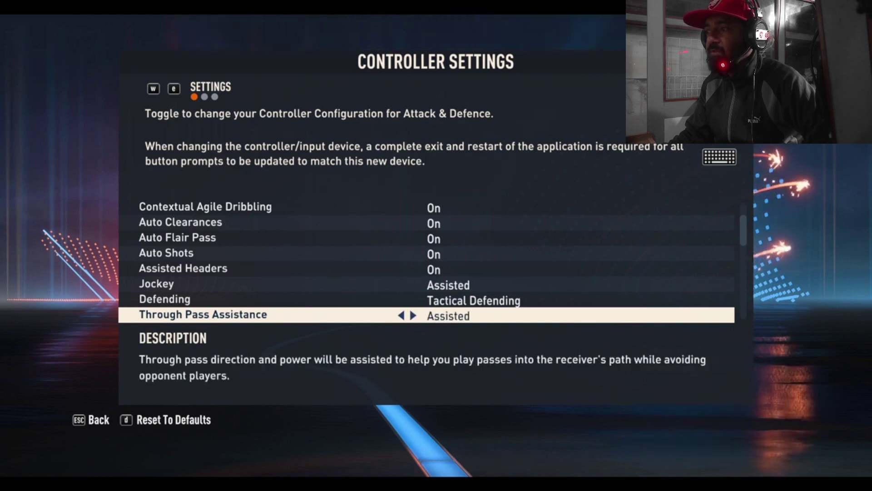
key("Left")
key("Right")
key("Right")
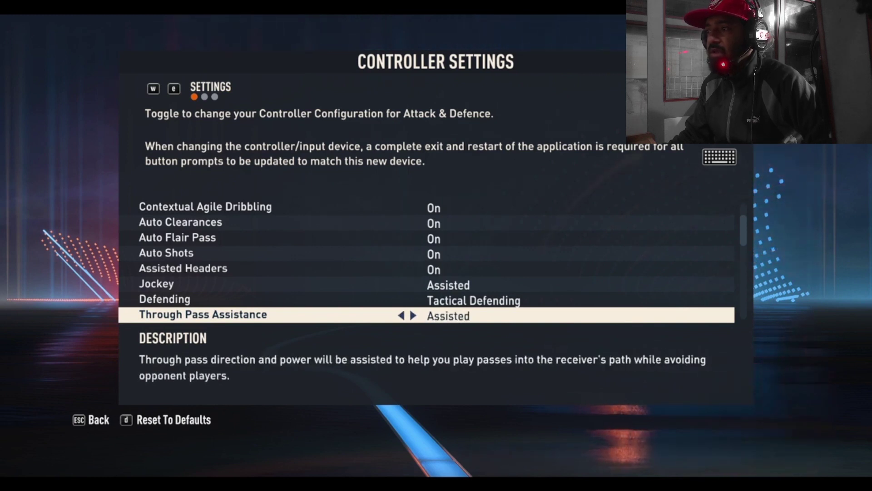
key("Right")
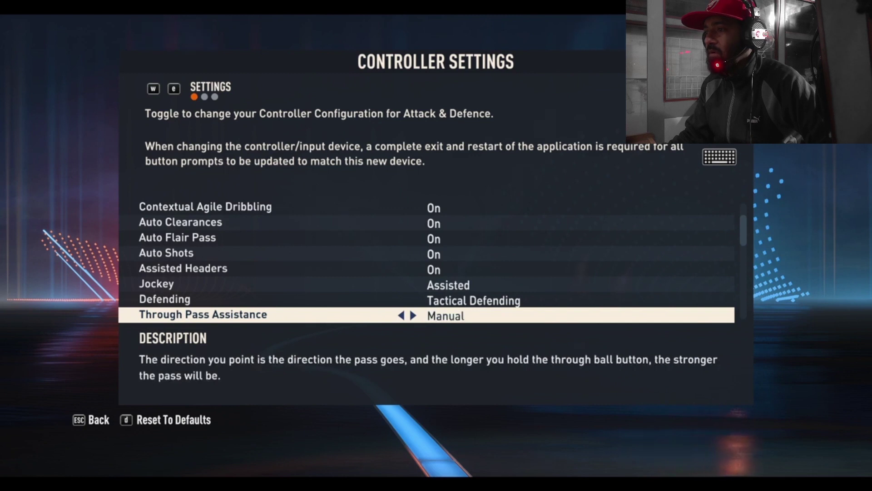
key("Left")
key("Down")
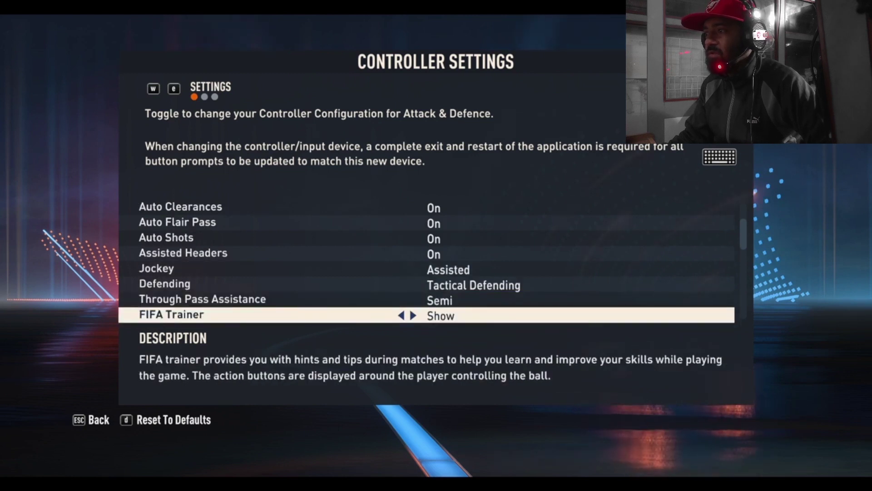
Step: Set FIFA Trainer to Hide, then bring up the Classic Attack key bindings
key("Right")
key("Down")
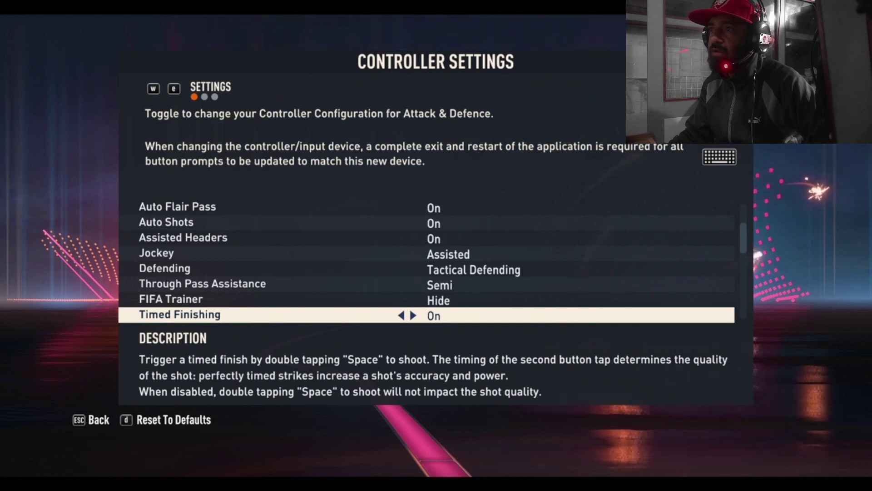
key("Down")
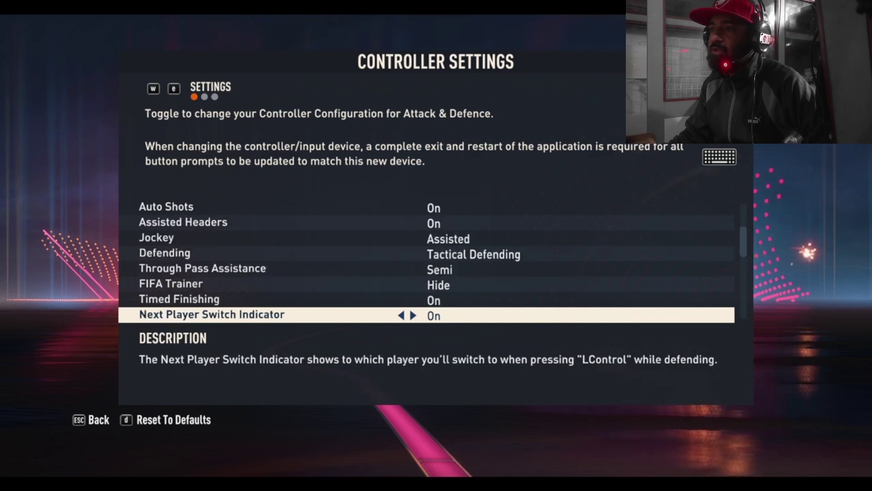
key("Down")
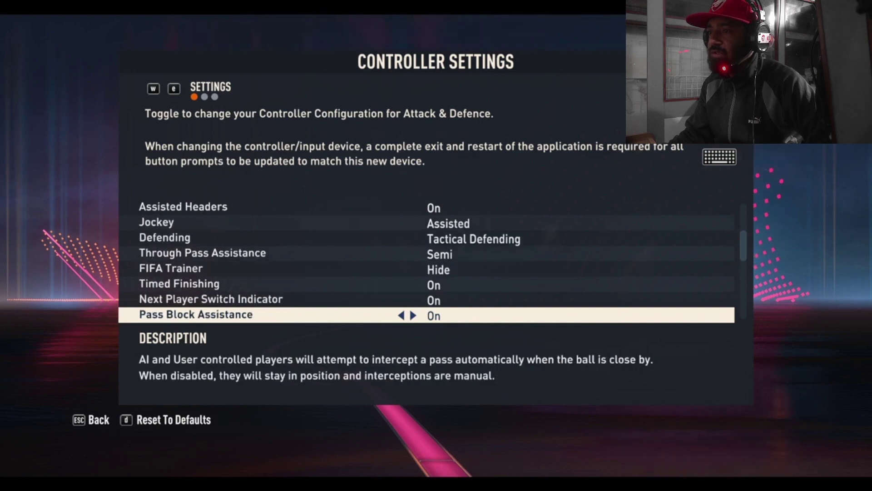
key("e")
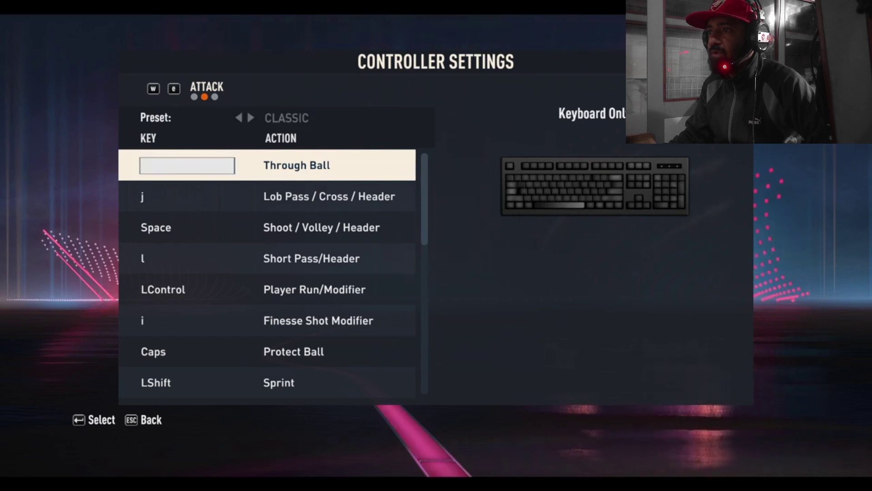
Step: Bind Through Ball to e, Lob Pass to s, Shoot to a, Short Pass to r, Player Run to q
key("e")
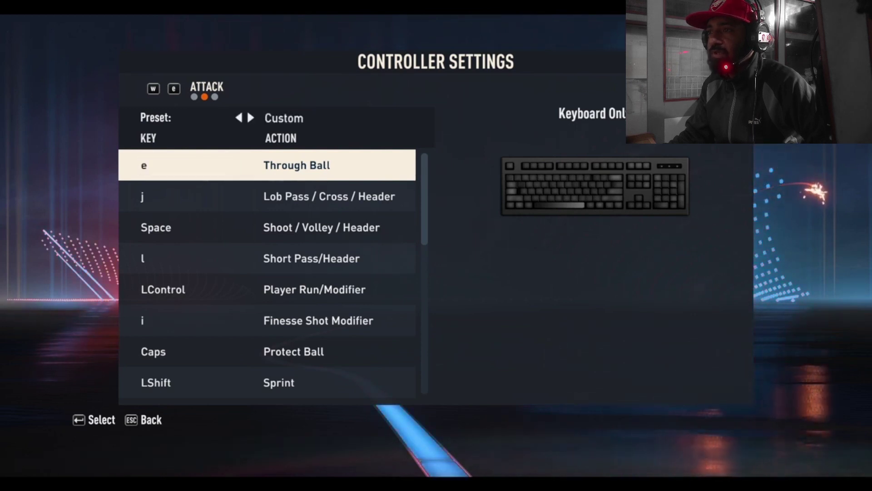
left_click(267, 196)
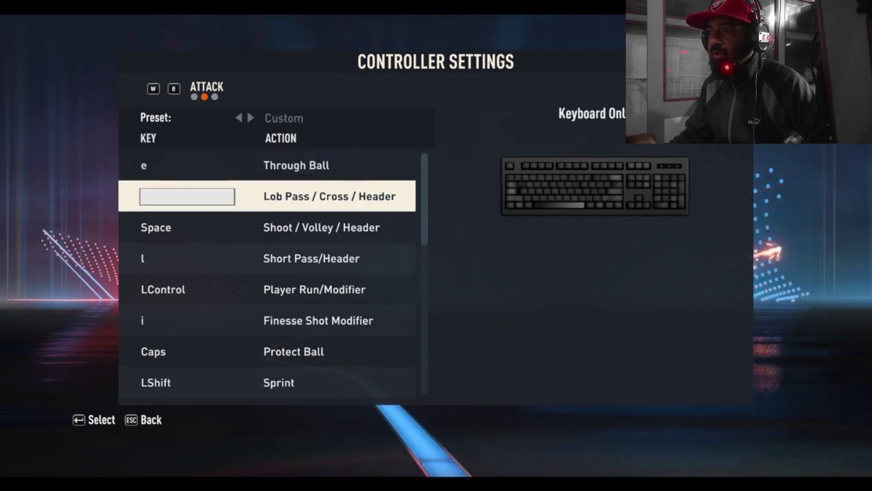
key("s")
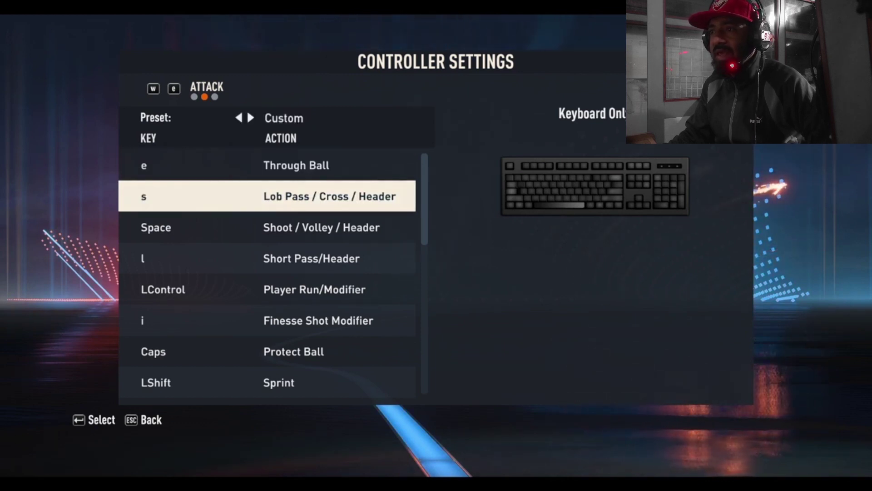
left_click(267, 227)
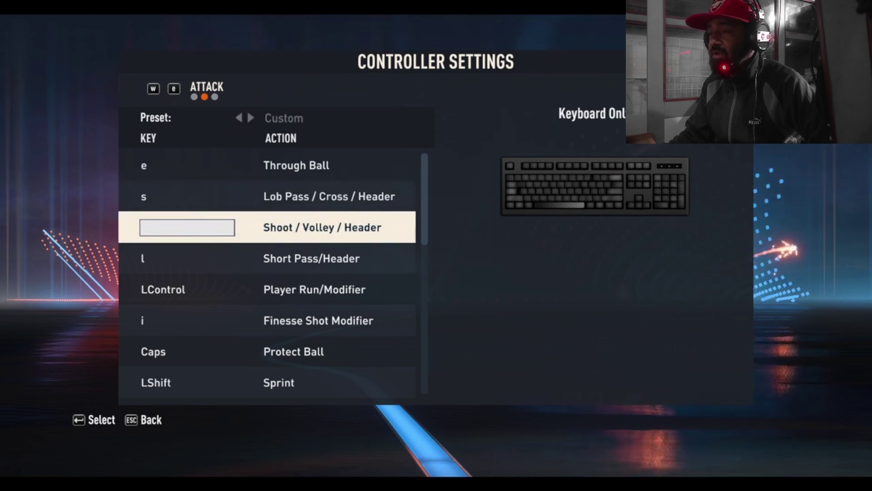
key("a")
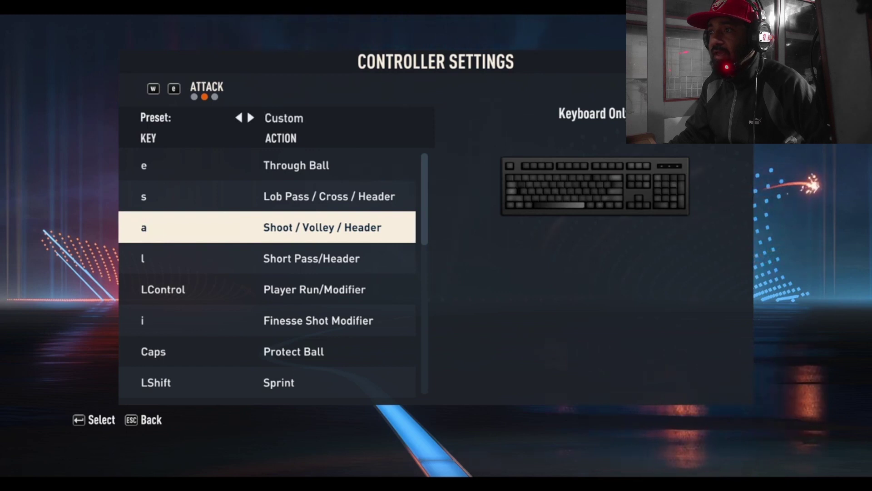
left_click(266, 258)
key("Return")
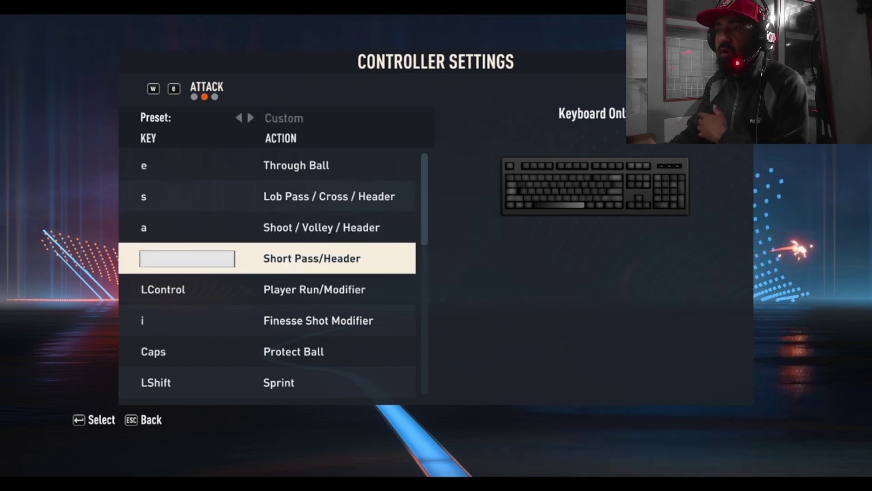
key("r")
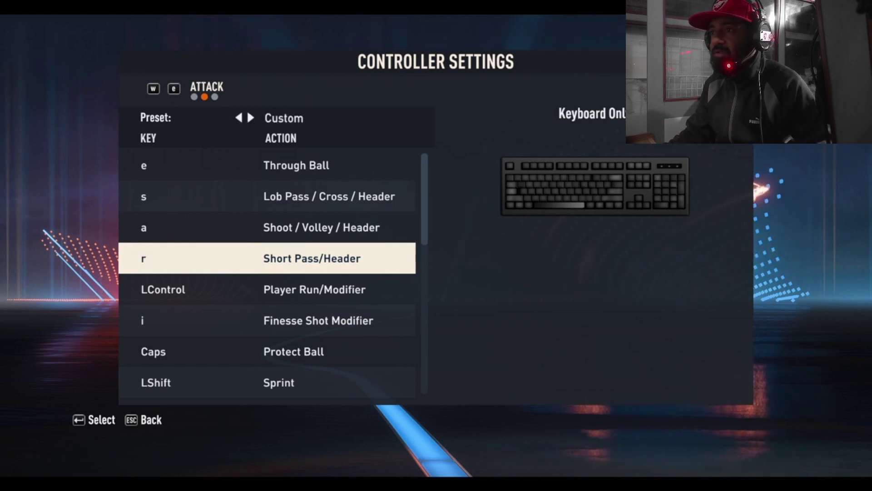
left_click(267, 290)
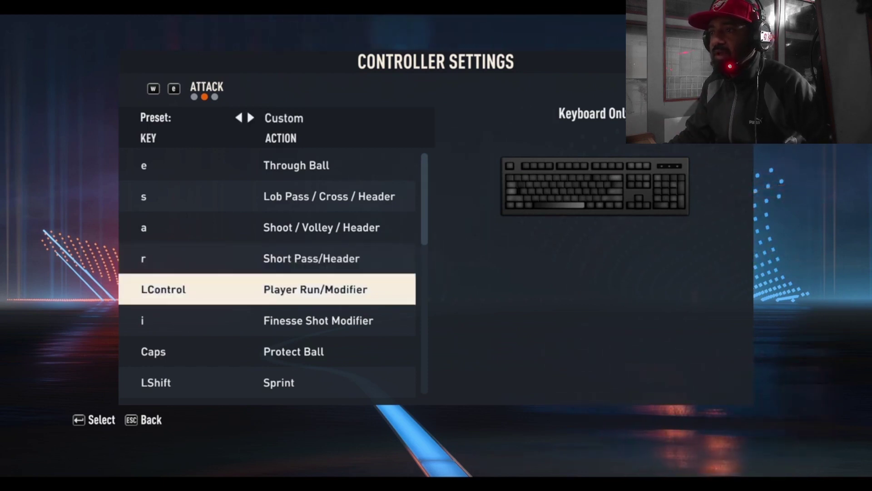
key("Return")
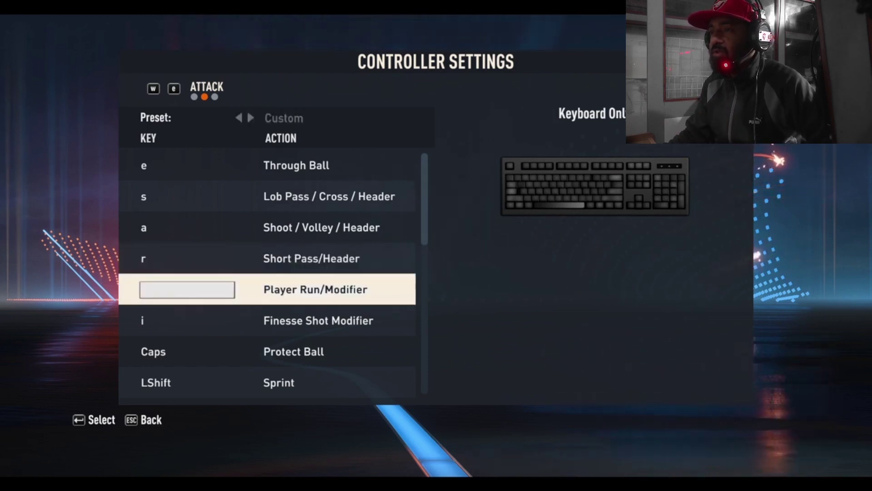
key("q")
Step: Rebind Lob Pass / Cross / Header to a, Shoot / Volley / Header to d, Short Pass to s
left_click(267, 320)
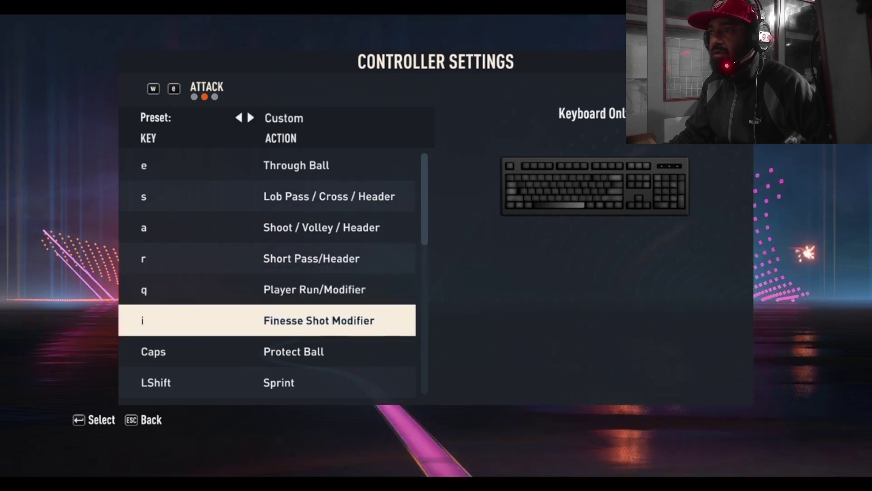
left_click(267, 259)
left_click(267, 165)
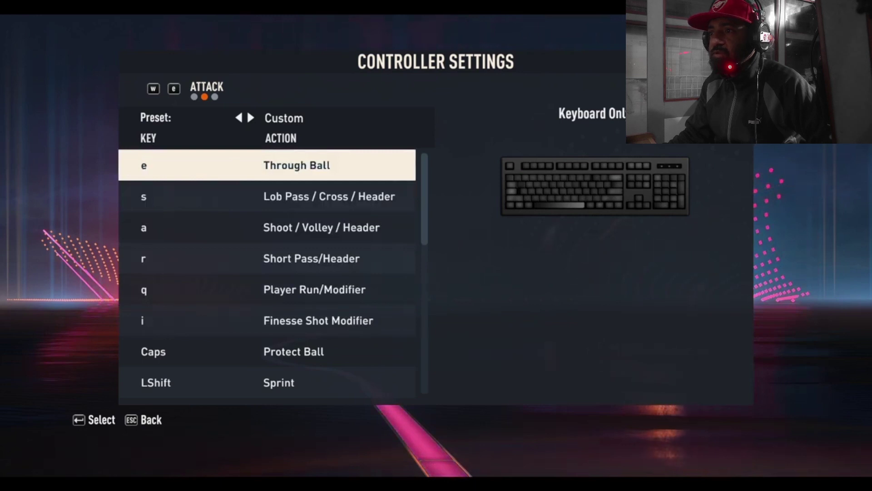
left_click(266, 196)
left_click(267, 197)
key("a")
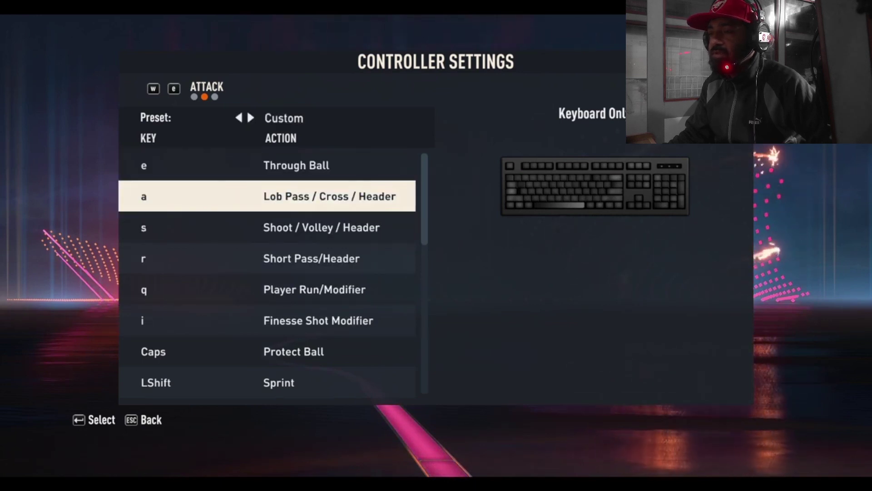
double_click(266, 227)
key("d")
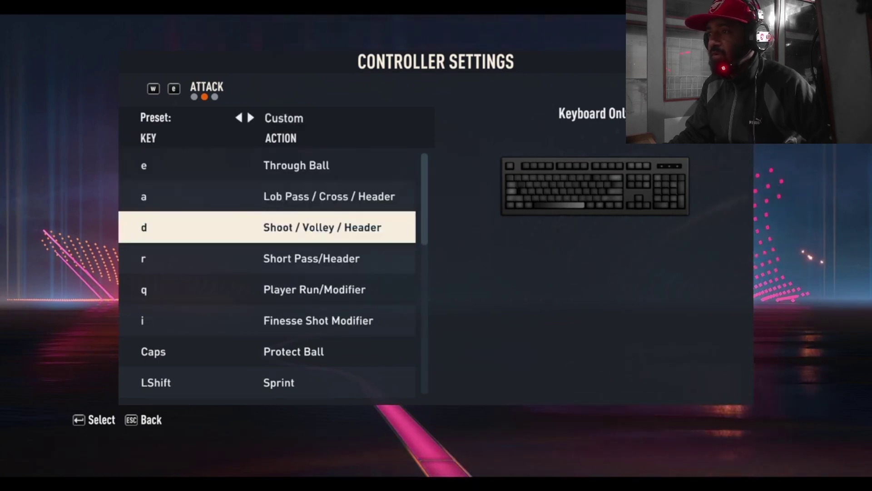
left_click(267, 258)
left_click(266, 258)
key("s")
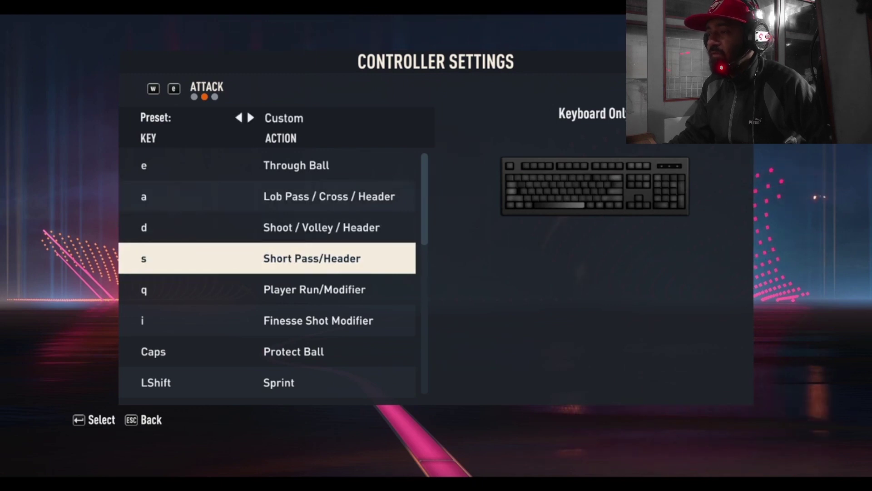
Step: Bind Finesse Shot Modifier to c, Protect Ball to v and Sprint to w
left_click(267, 290)
left_click(266, 320)
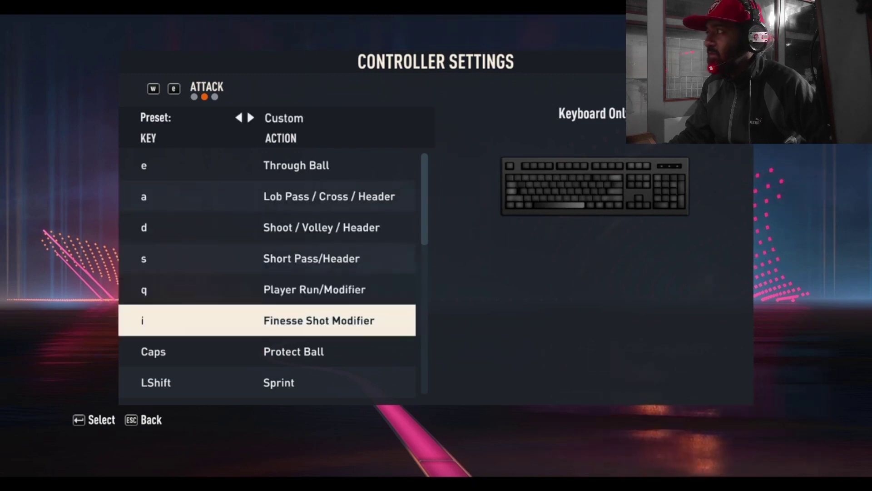
key("Return")
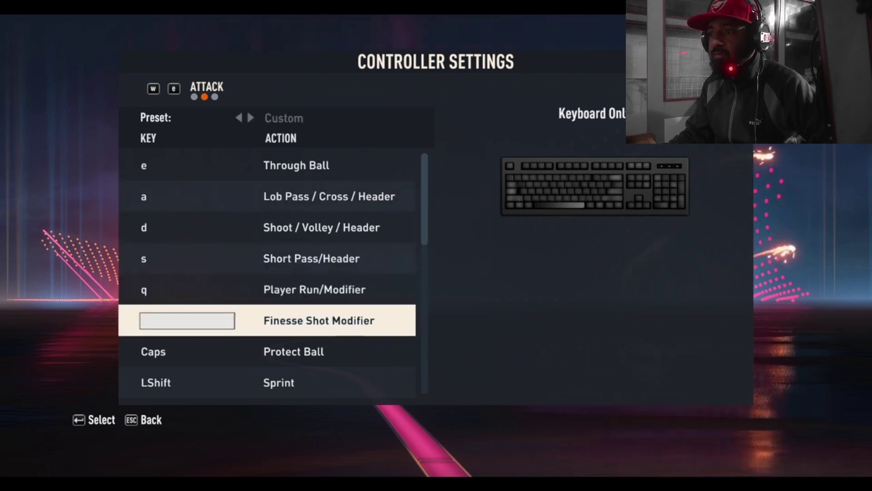
key("c")
left_click(267, 351)
key("Return")
key("v")
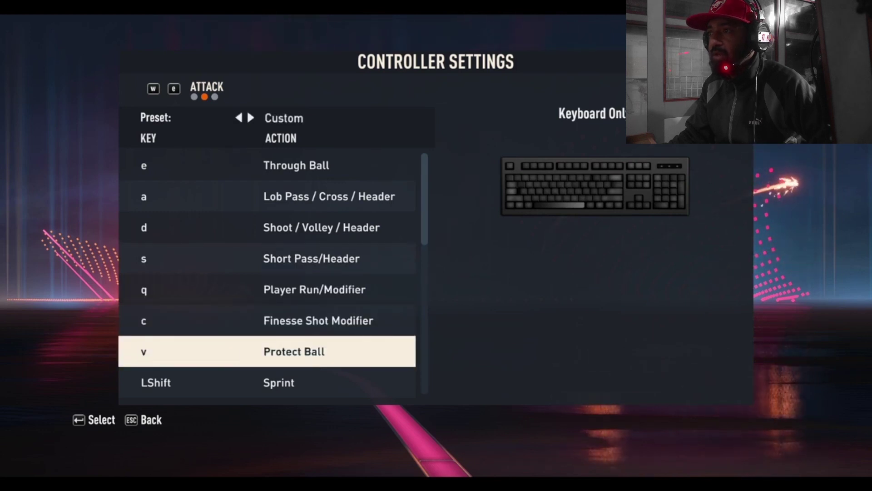
left_click(267, 382)
key("Return")
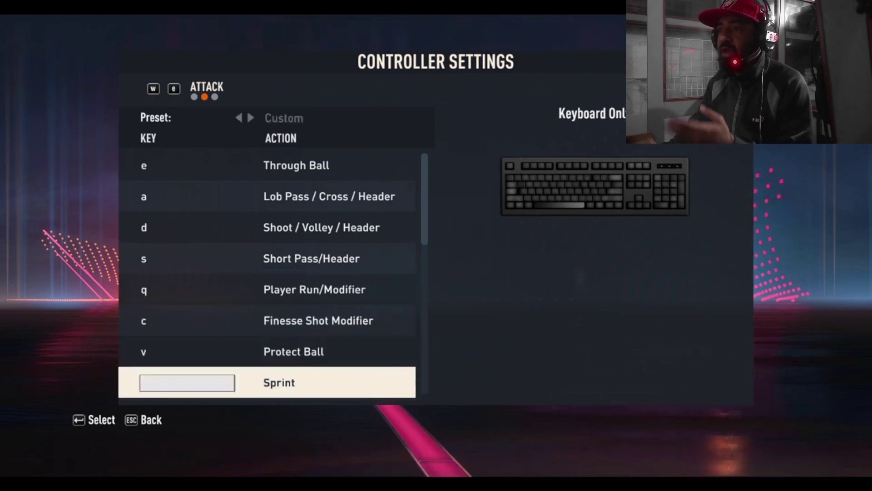
key("w")
key("Down")
key("Down")
key("Down")
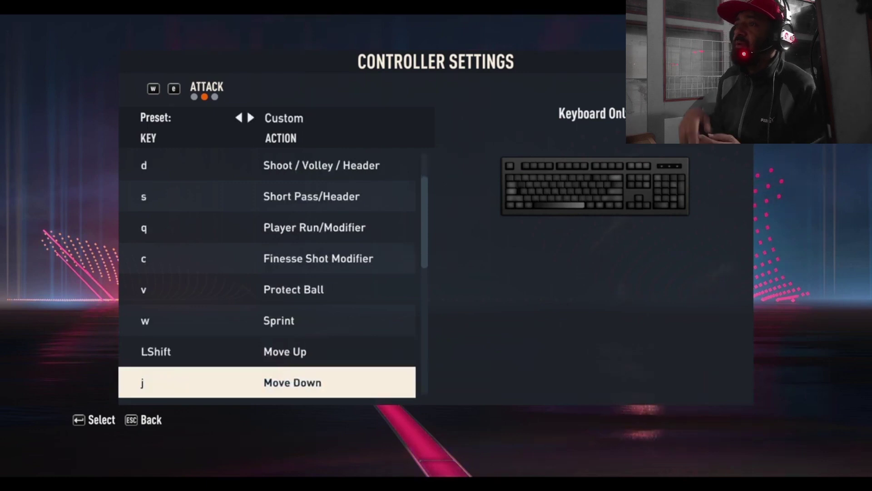
Step: Bind Move Up, Move Left and Move Right to the Up, Left and Right arrow keys
key("Up")
key("Up")
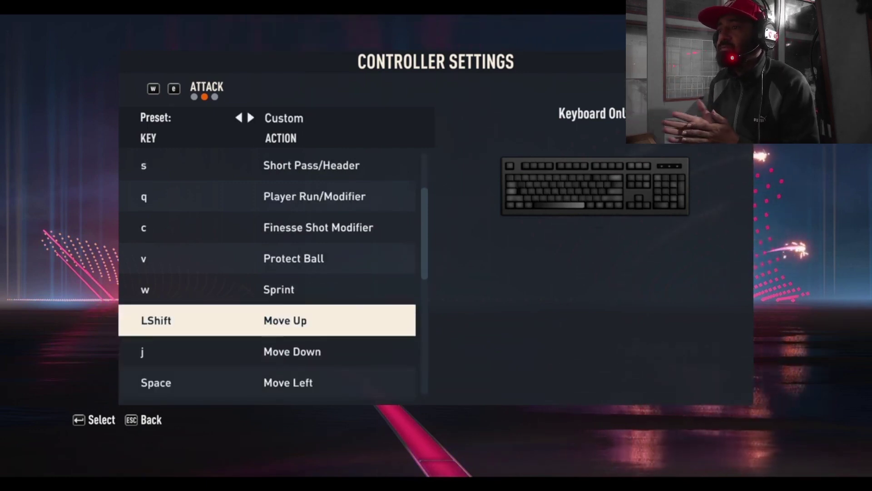
key("Return")
key("Up")
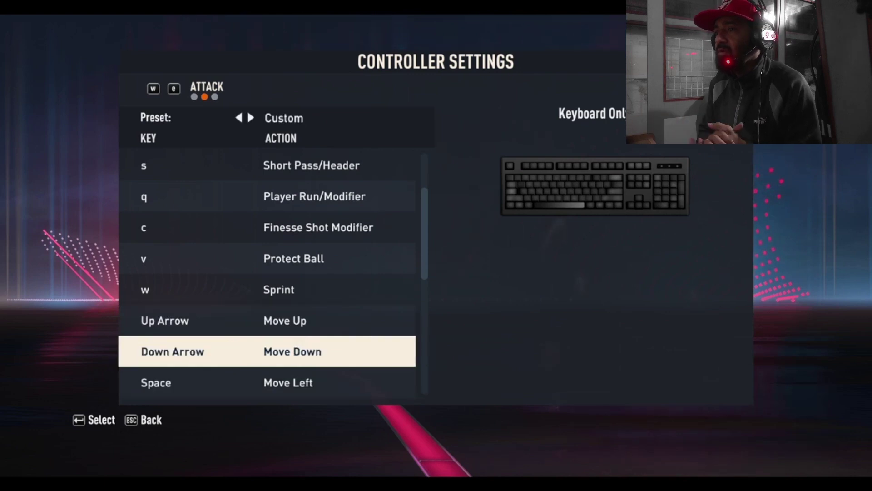
key("Down")
key("Return")
key("Left")
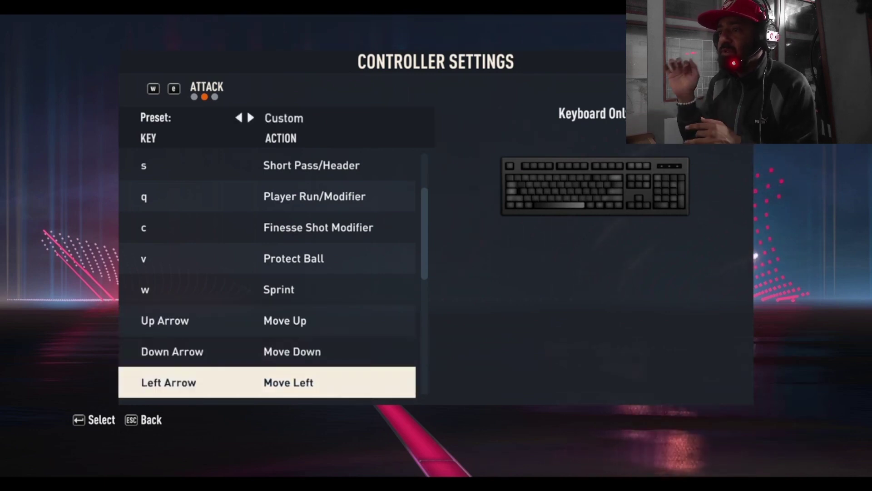
key("Down")
key("Return")
key("Right")
Step: Review remaining bindings: Attacking Tactics LShift, Defensive Tactics j, Mentality Space and r
key("Down")
key("Down")
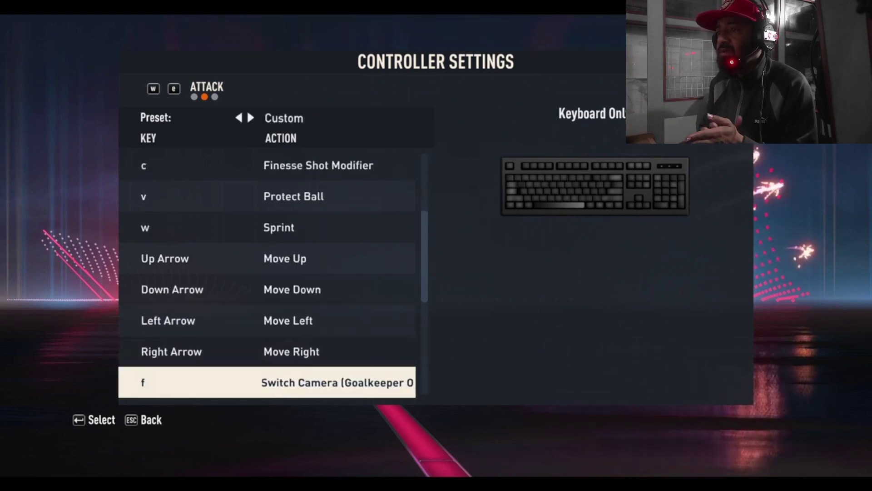
key("Up")
key("Down")
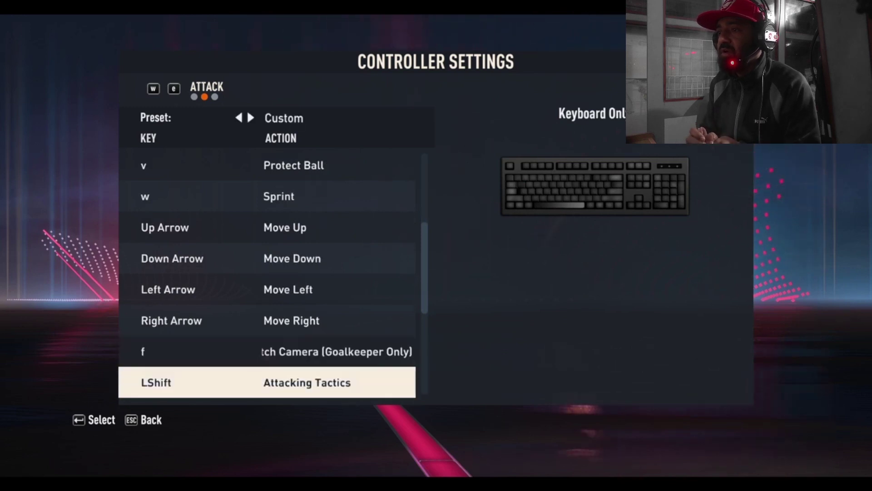
key("Down")
key("Up")
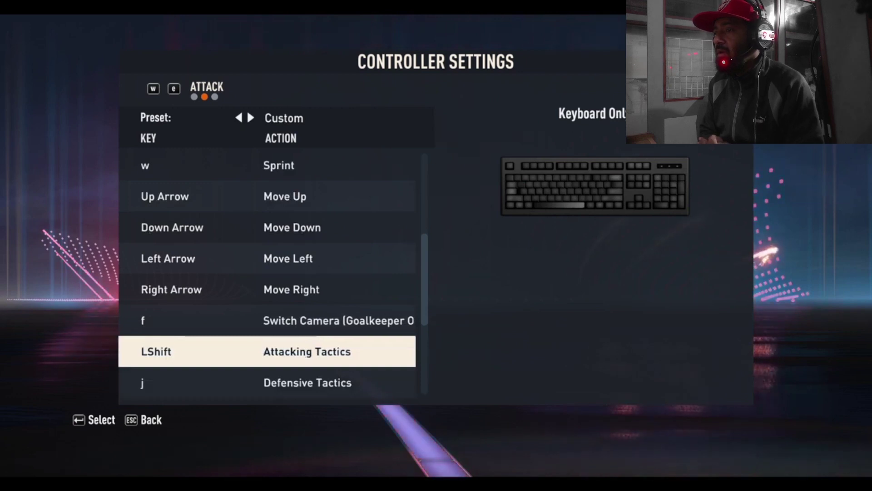
key("Down")
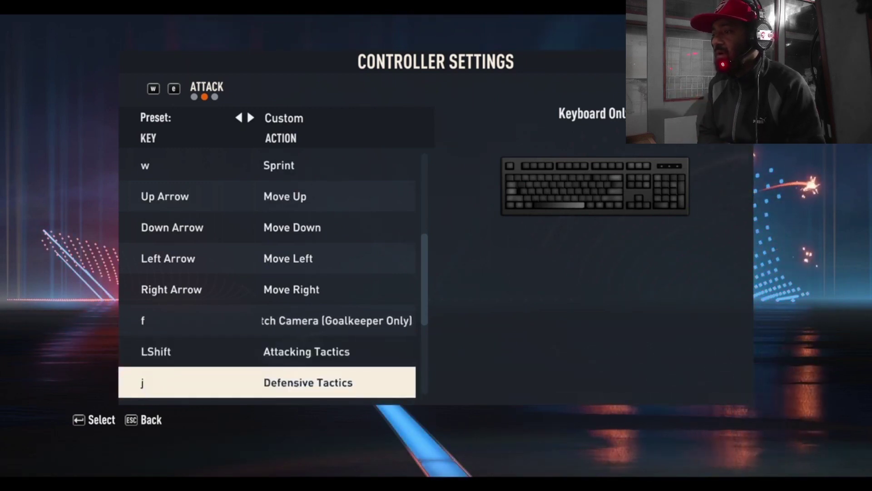
key("Down")
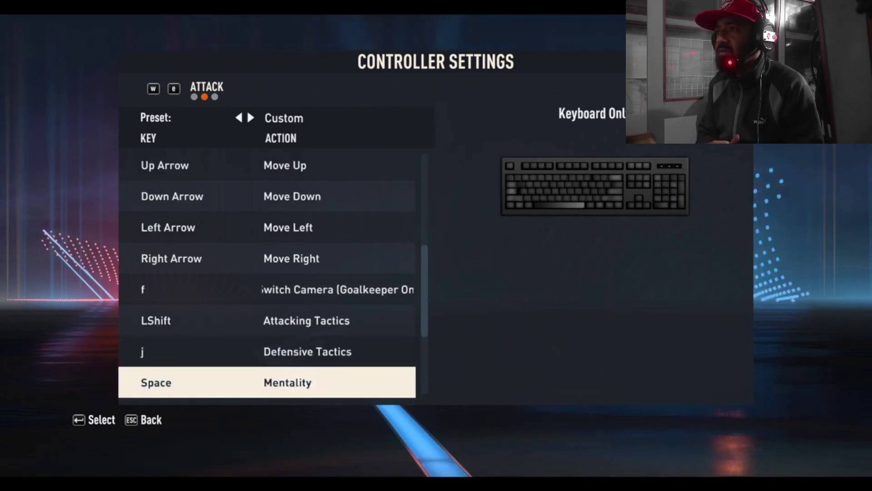
key("Up")
key("Down")
key("Down")
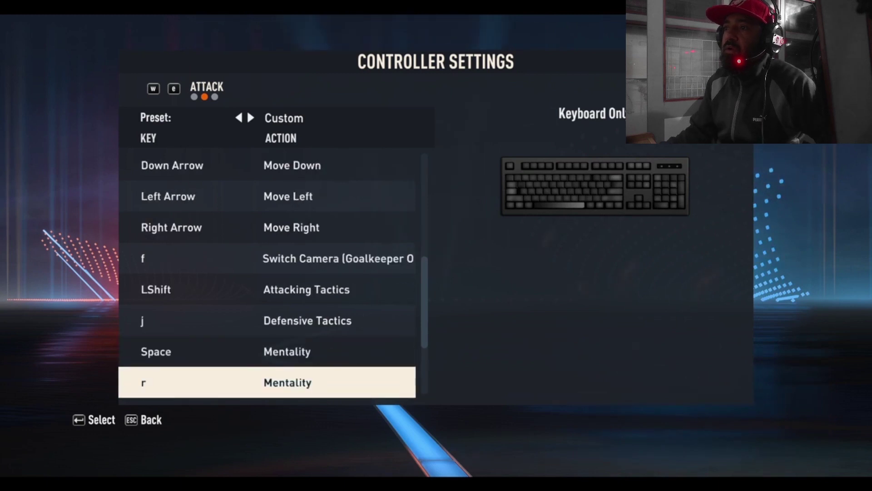
key("Down")
key("Down")
key("Down")
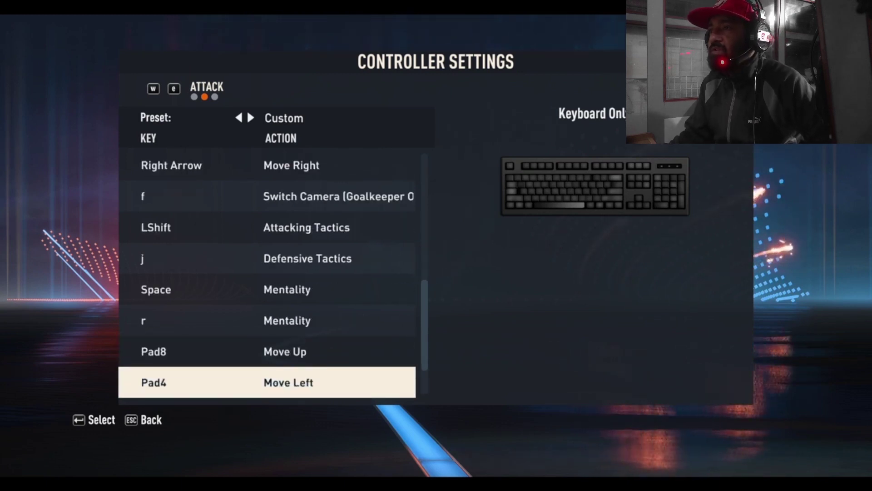
key("Down")
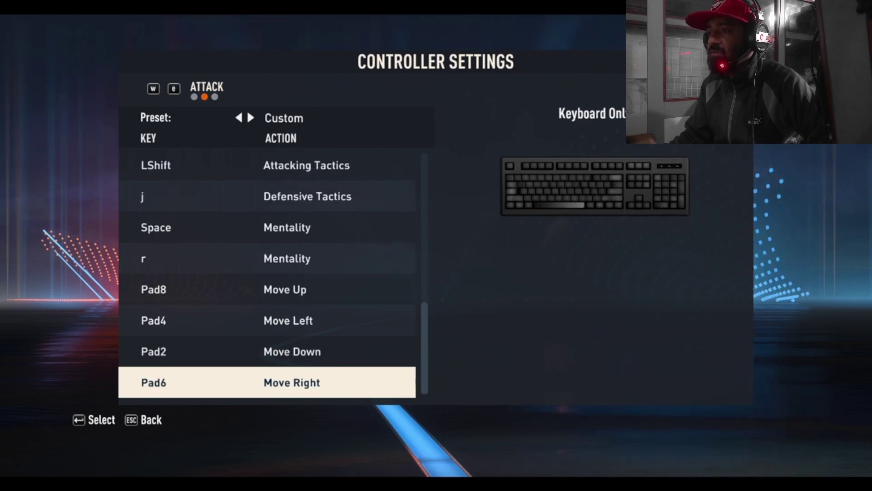
key("e")
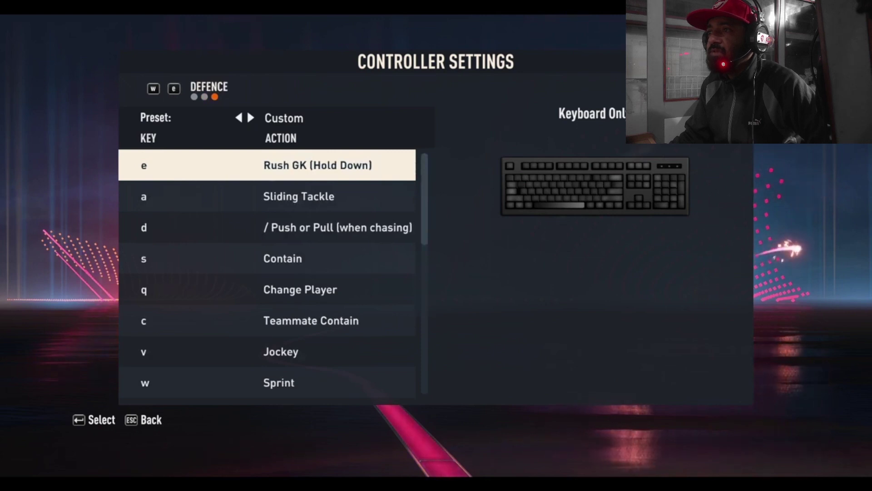
key("Down")
key("Down")
key("Down")
key("Down")
key("Down")
key("Down")
key("Down")
key("Down")
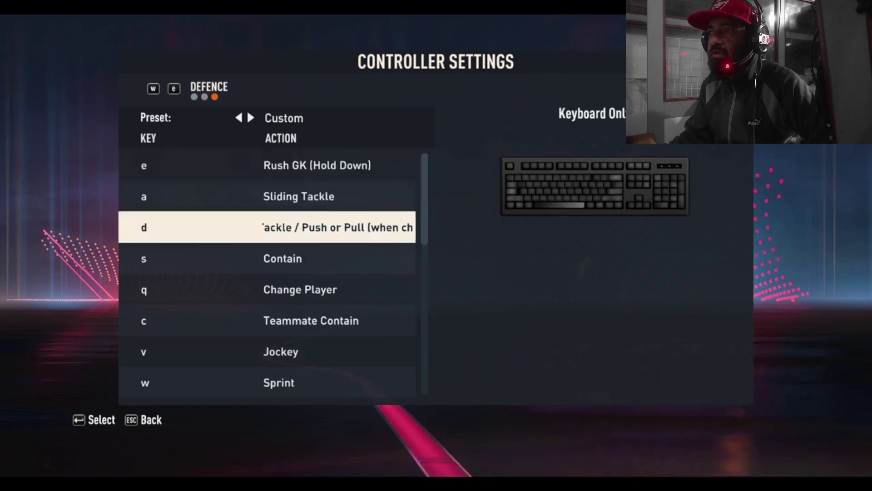
key("Down")
key("Down")
key("Down")
key("Down")
key("Down")
key("Down")
key("Down")
key("Down")
key("Down")
key("Down")
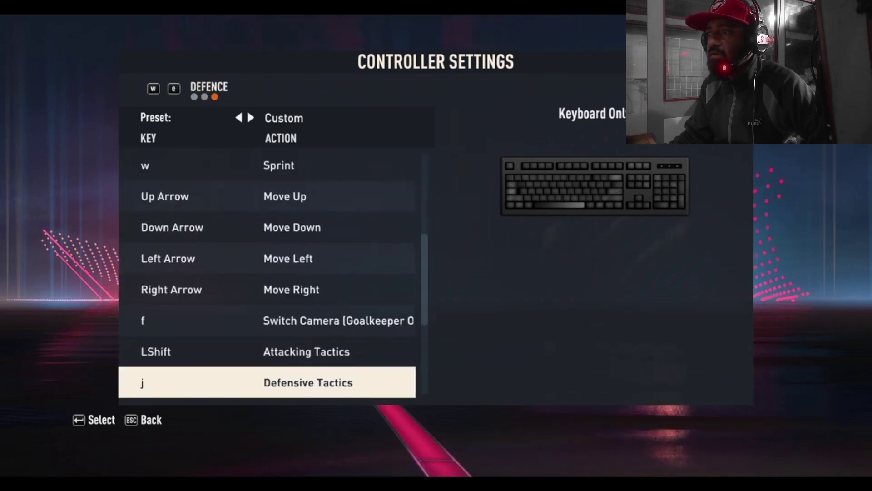
key("Down")
key("Down")
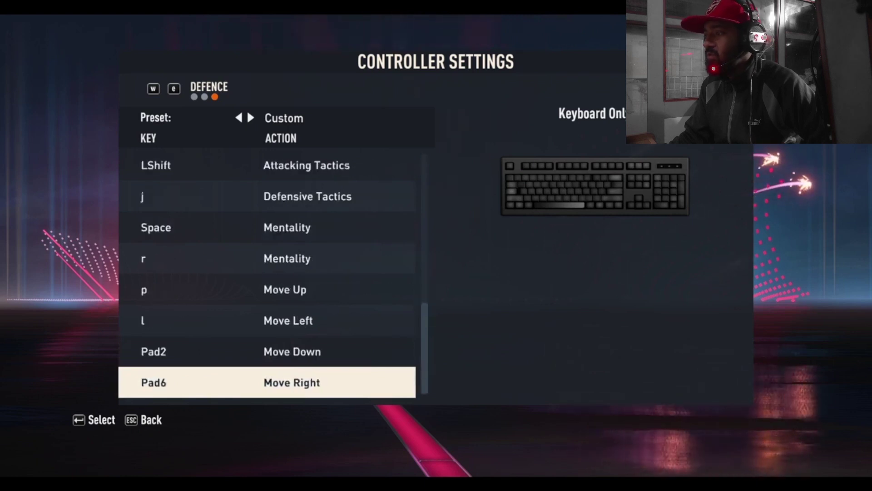
key("Down")
key("Down")
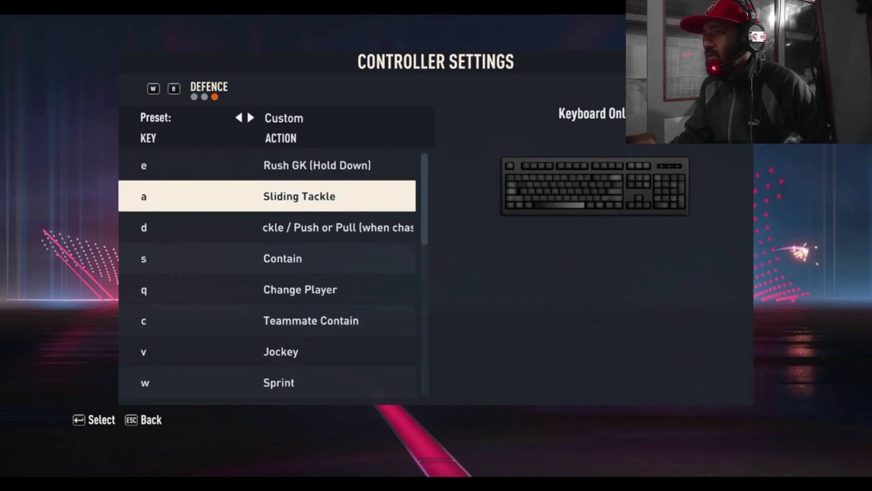
key("w")
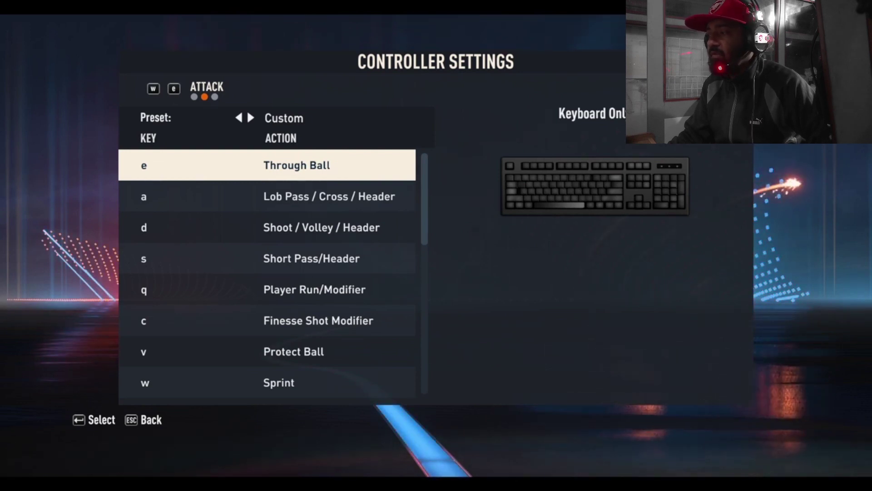
Step: Bring up the Keyboard Only save-slot prompt and highlight the second empty slot
key("Escape")
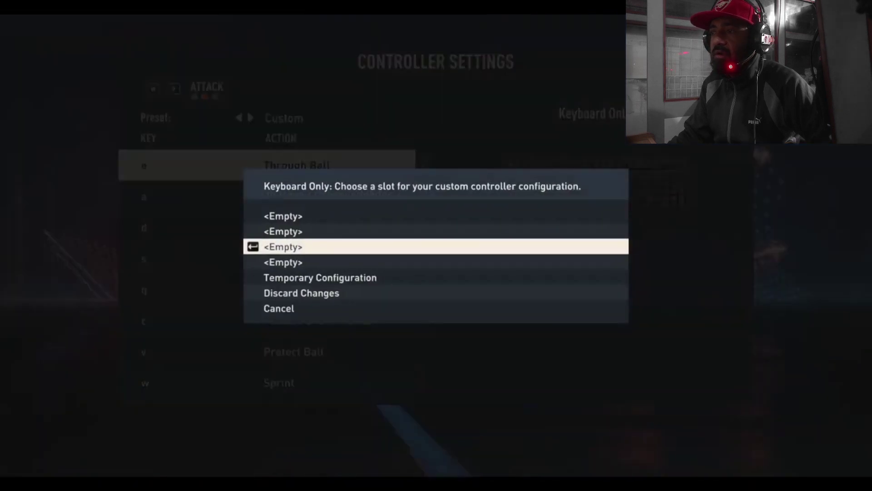
key("Down")
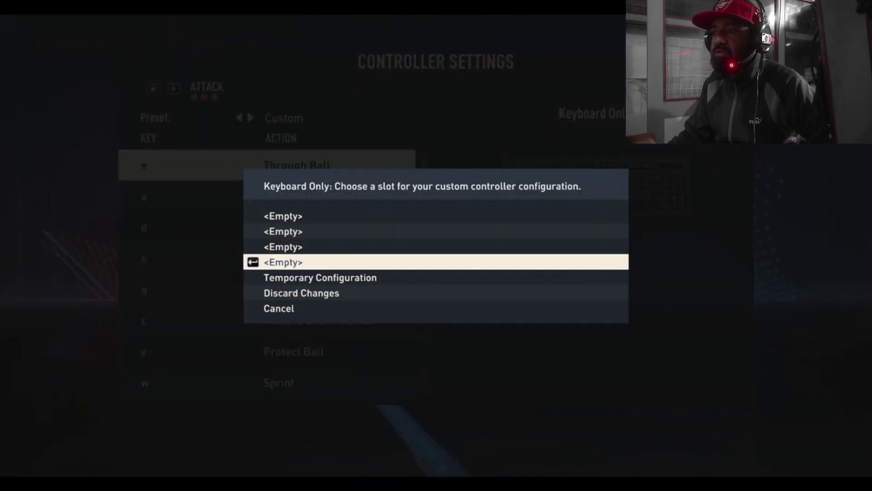
key("Up")
key("Up")
key("Up")
key("Down")
key("Down")
key("Down")
key("Up")
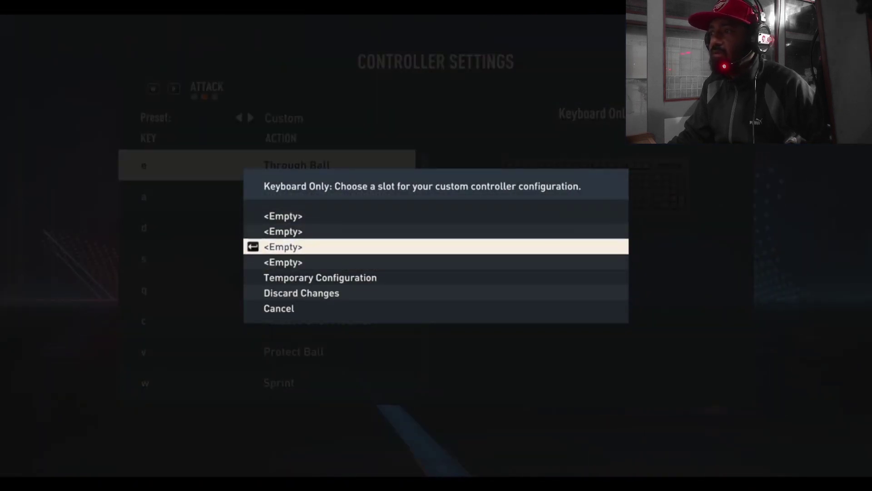
key("Up")
key("Up")
key("Down")
key("Down")
key("Down")
key("Down")
key("Up")
key("Up")
key("Up")
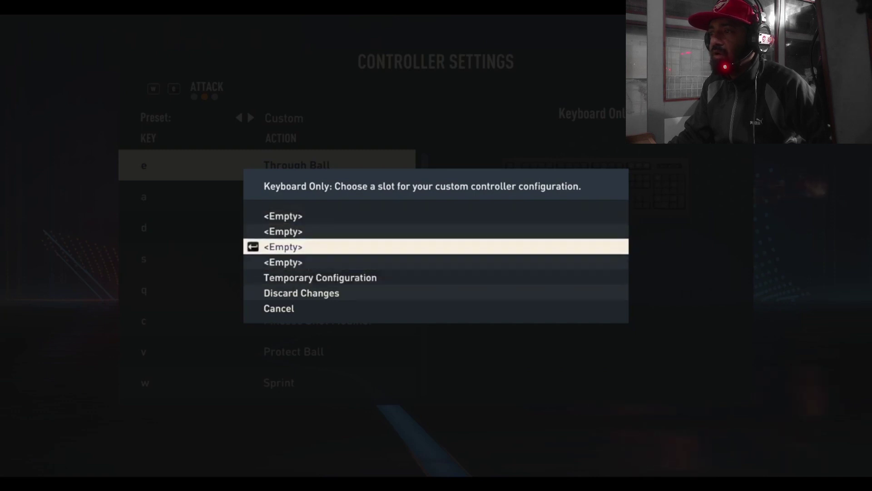